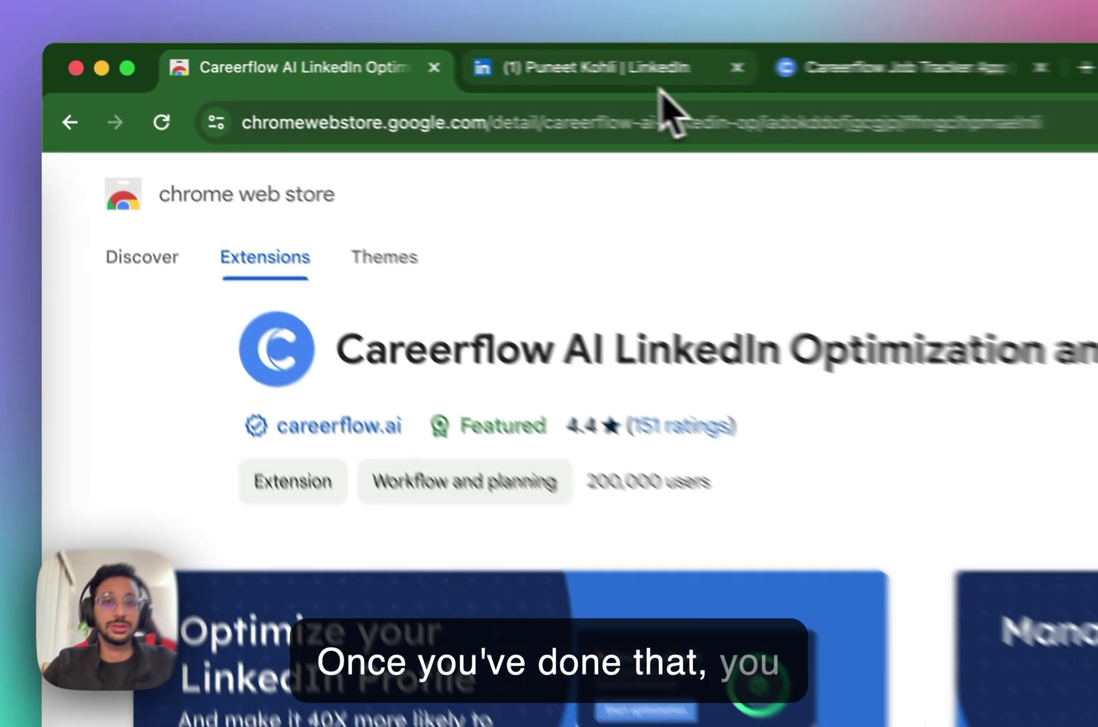
- Switch to your LinkedIn profile and highlight its web address, including the personal handle
left_click(376, 56)
left_click(393, 136)
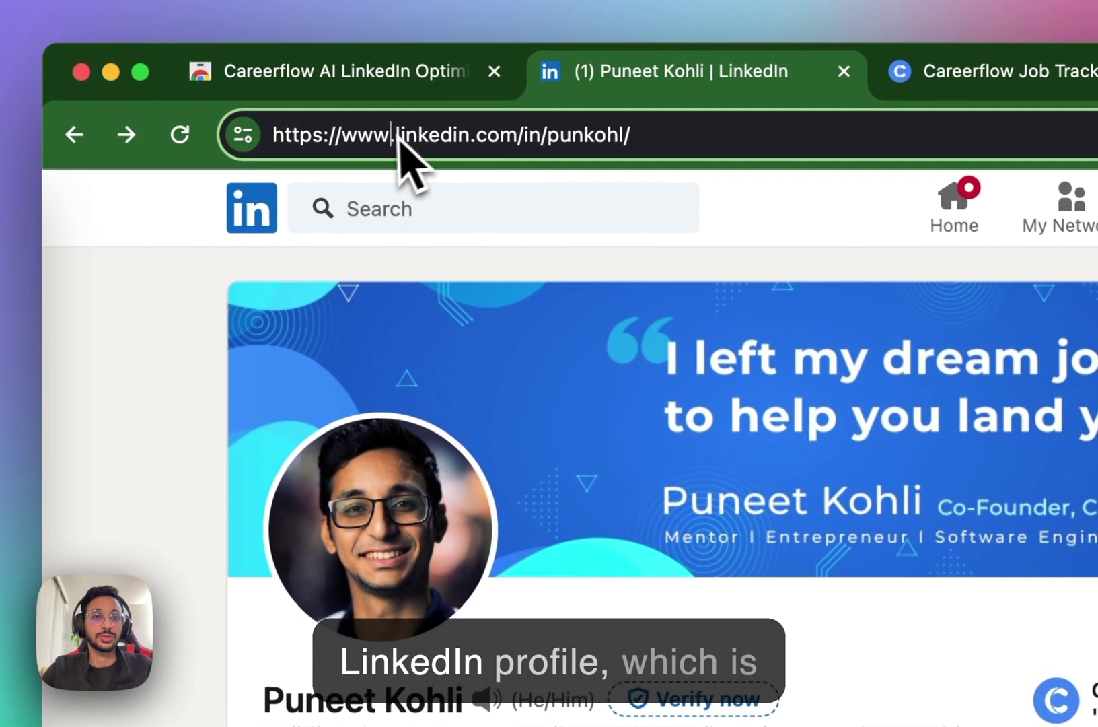
left_click_drag(289, 134, 504, 137)
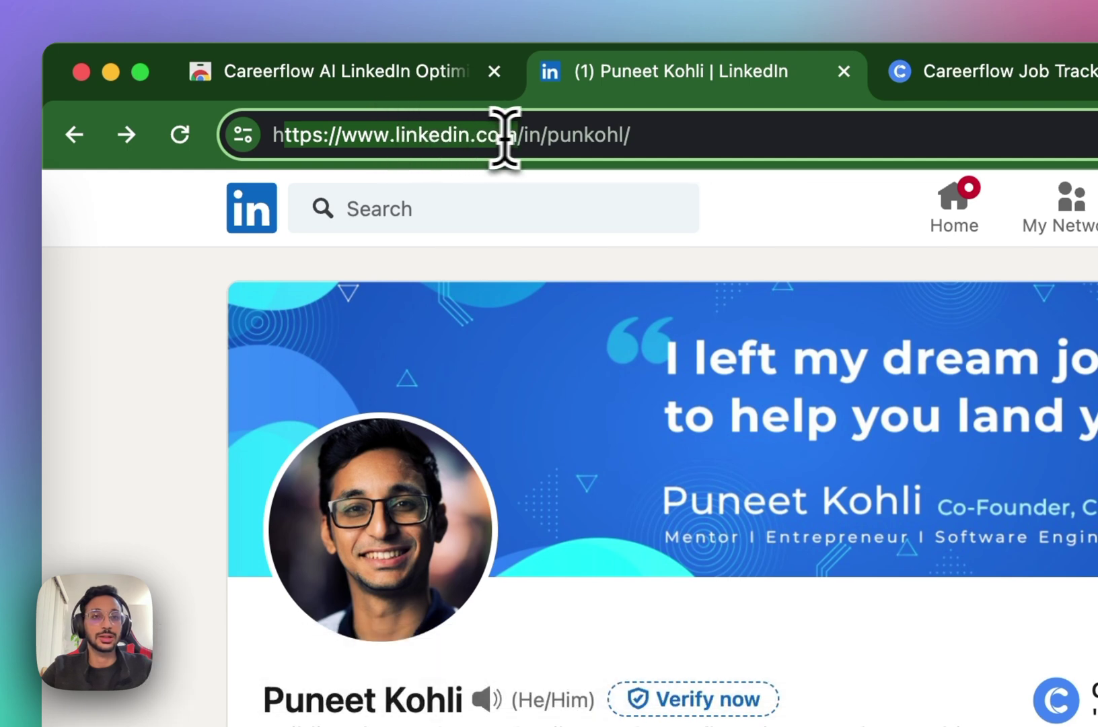
left_click(550, 137)
left_click_drag(551, 137, 678, 137)
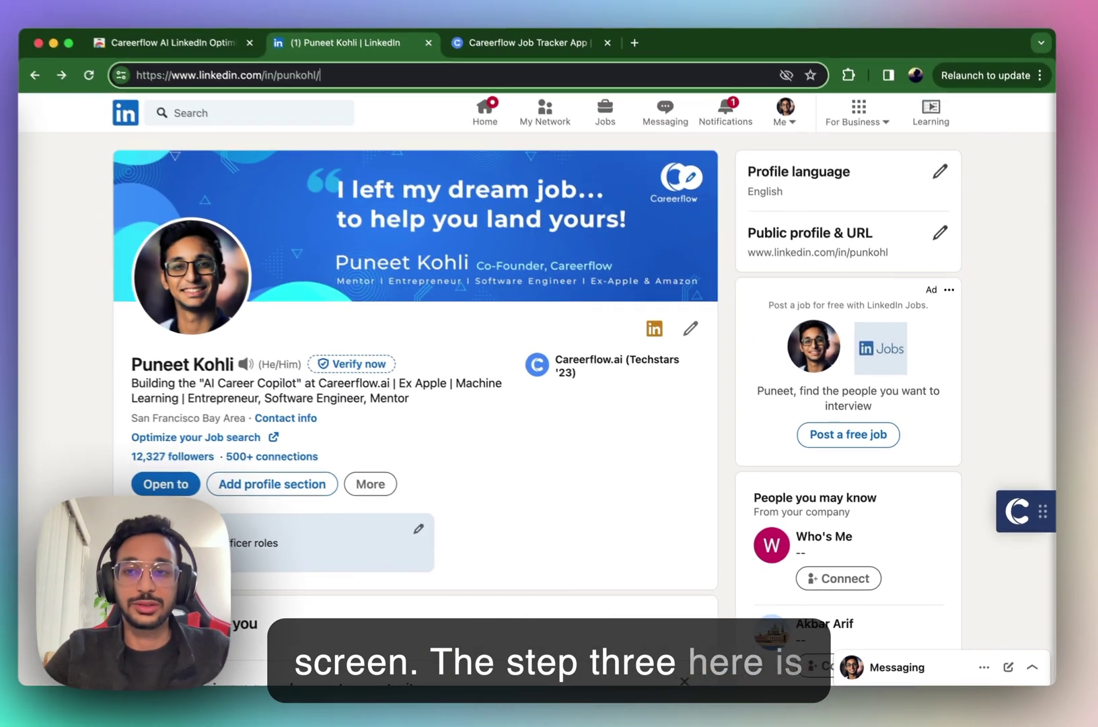
- Launch the Careerflow panel, open the Headline section, and start its Generate using AI form
left_click(979, 376)
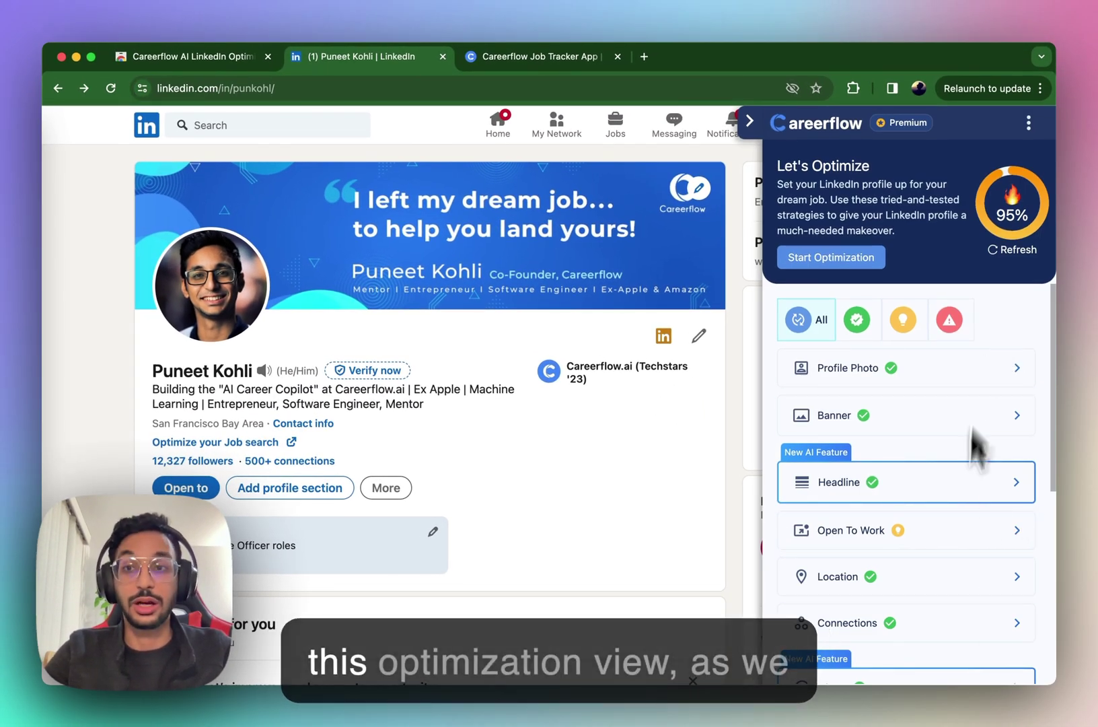
scroll(969, 538, "down", 3)
scroll(961, 617, "up", 1)
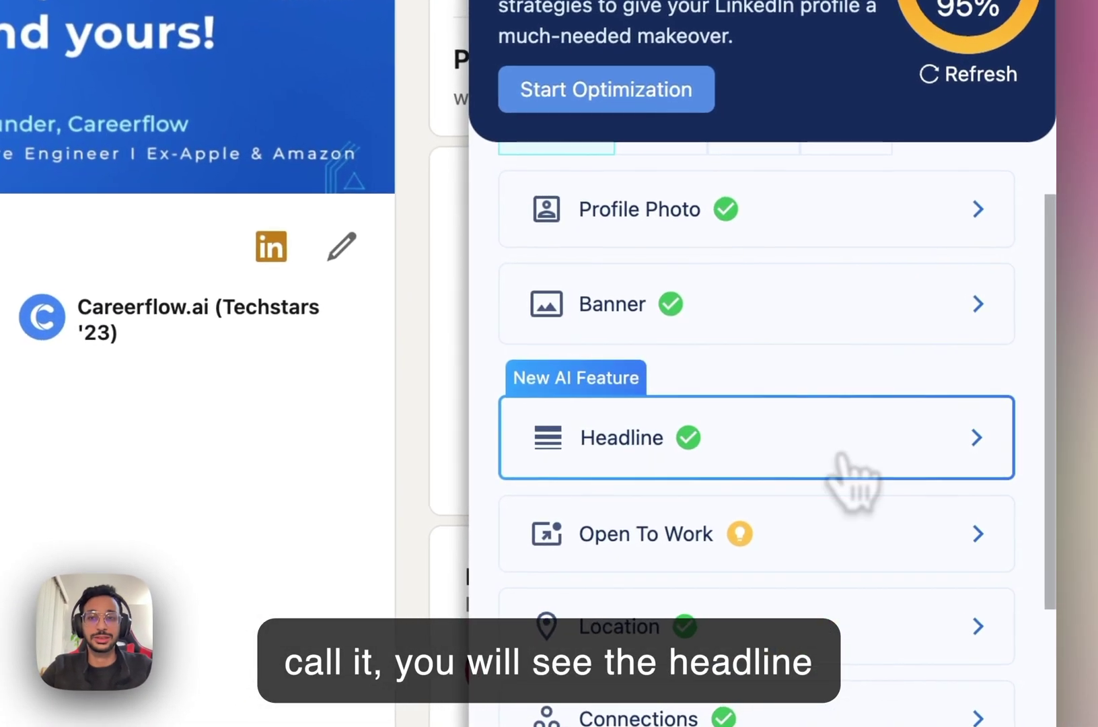
left_click(841, 459)
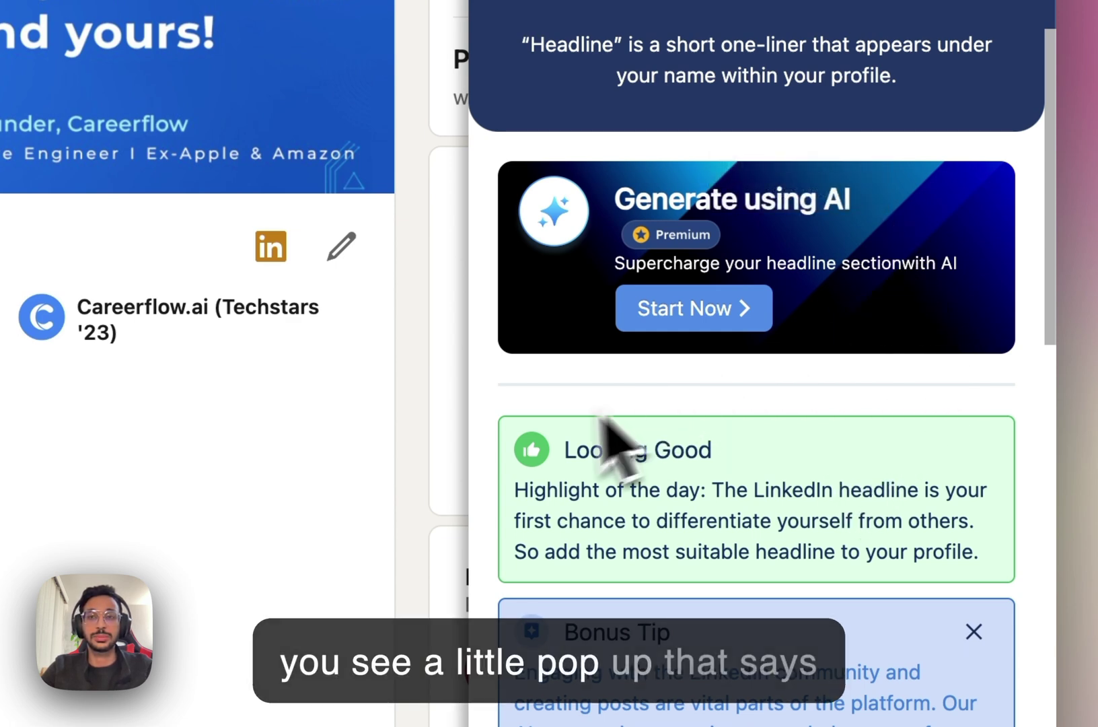
left_click_drag(609, 195, 880, 197)
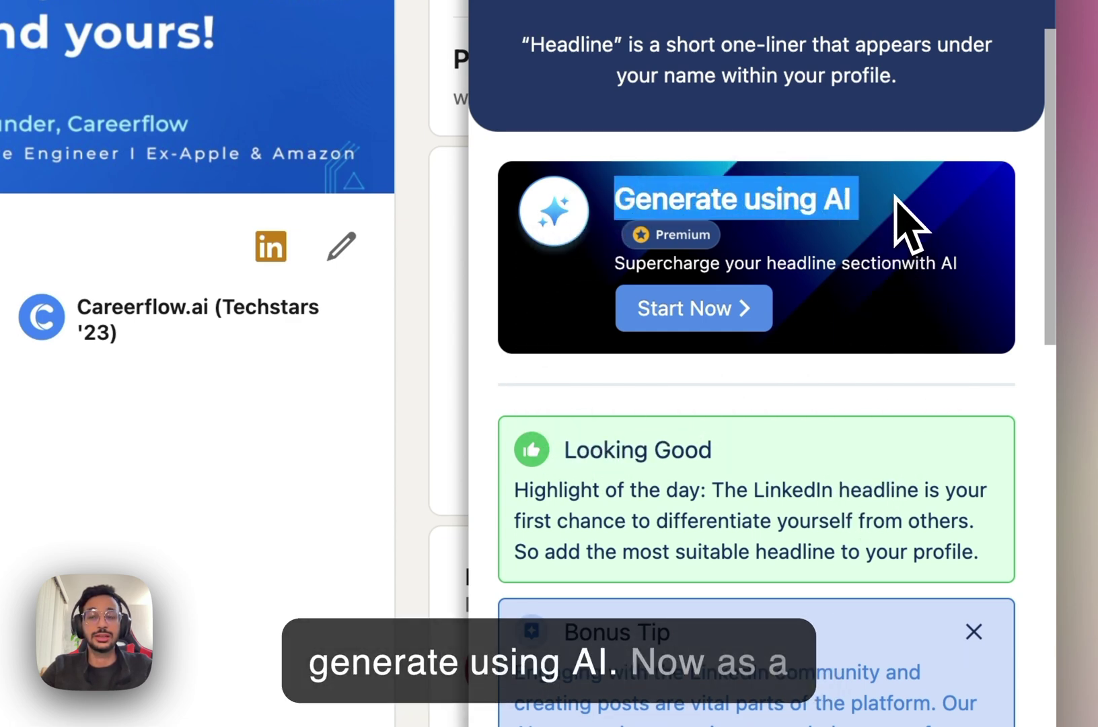
left_click(895, 196)
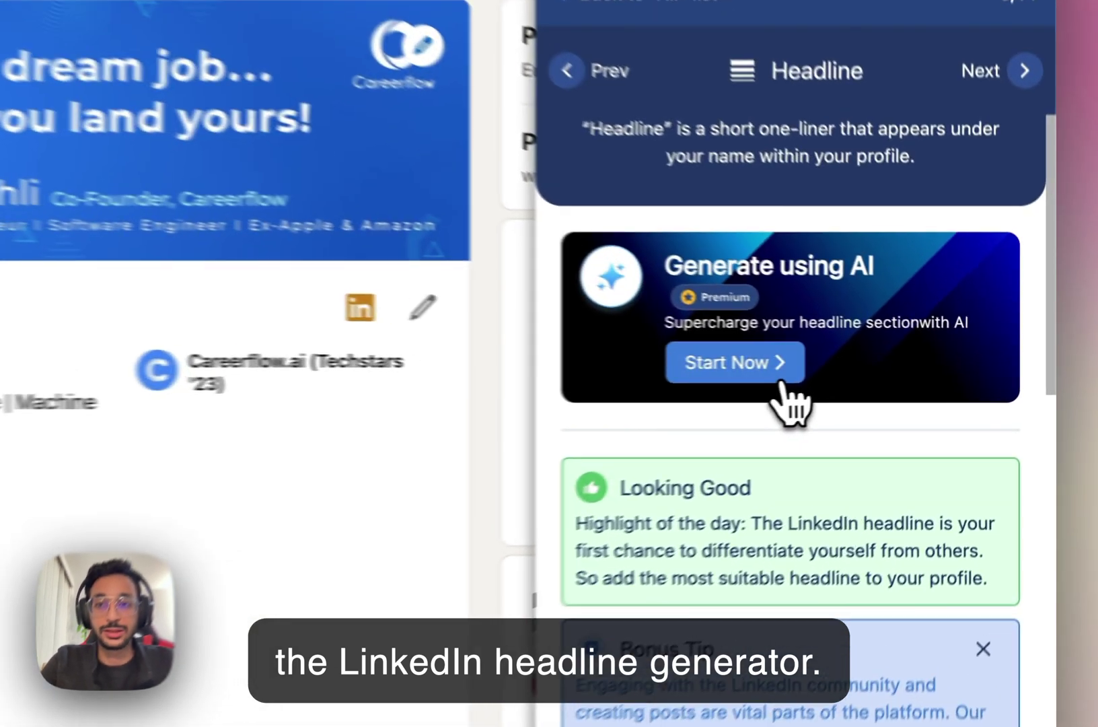
left_click(898, 370)
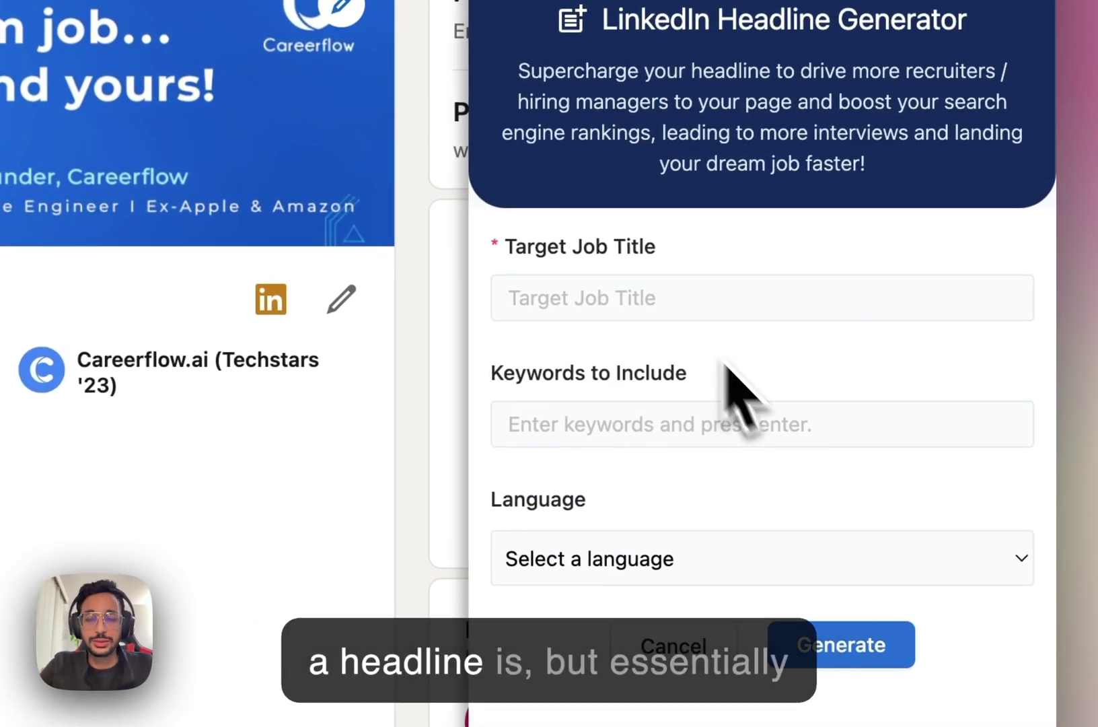
- Generate a headline for CEO with keywords 'Strategy, Visionary' in English
left_click(600, 291)
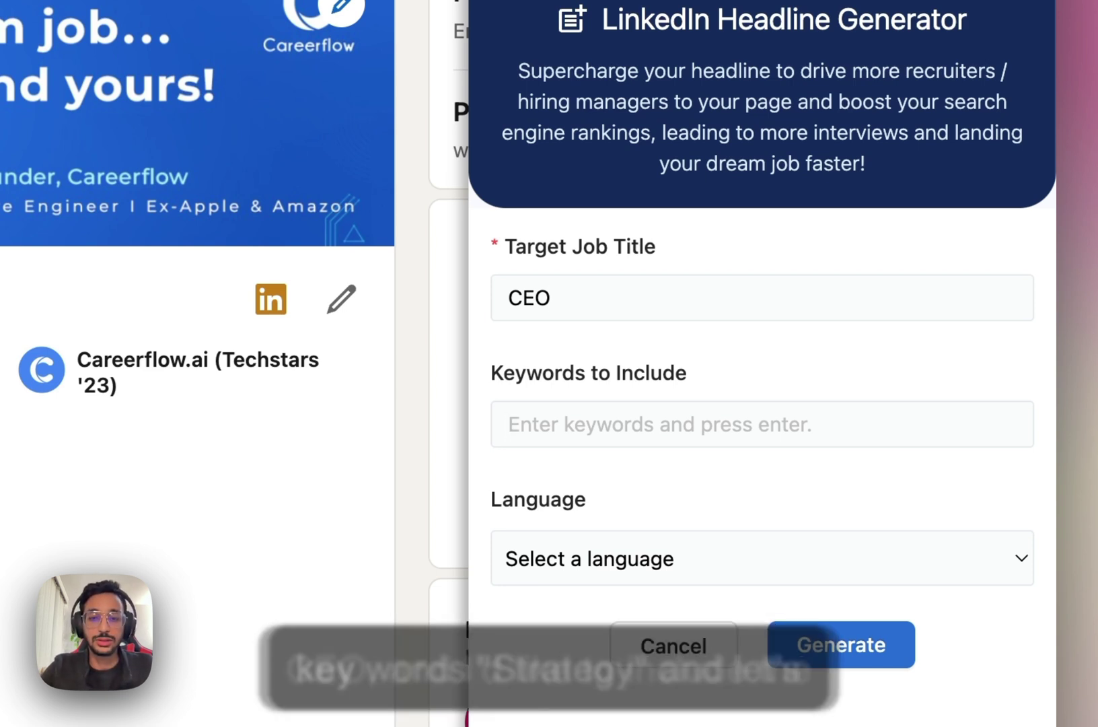
type("S")
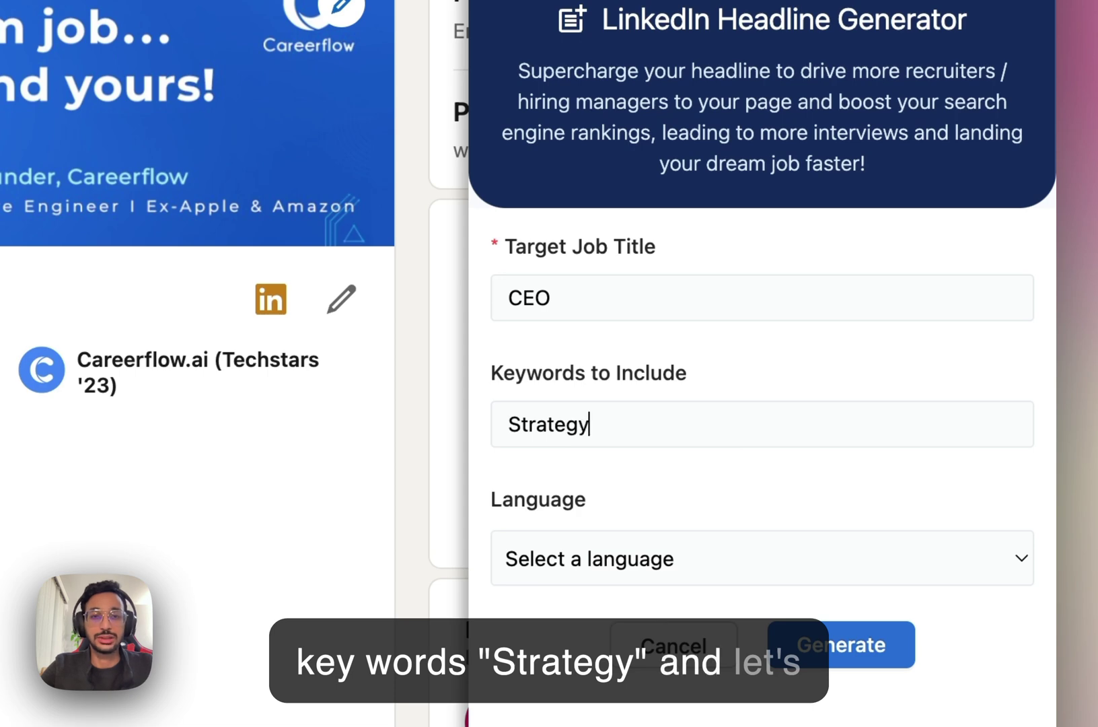
type("trategy")
key("BackSpace")
type(",")
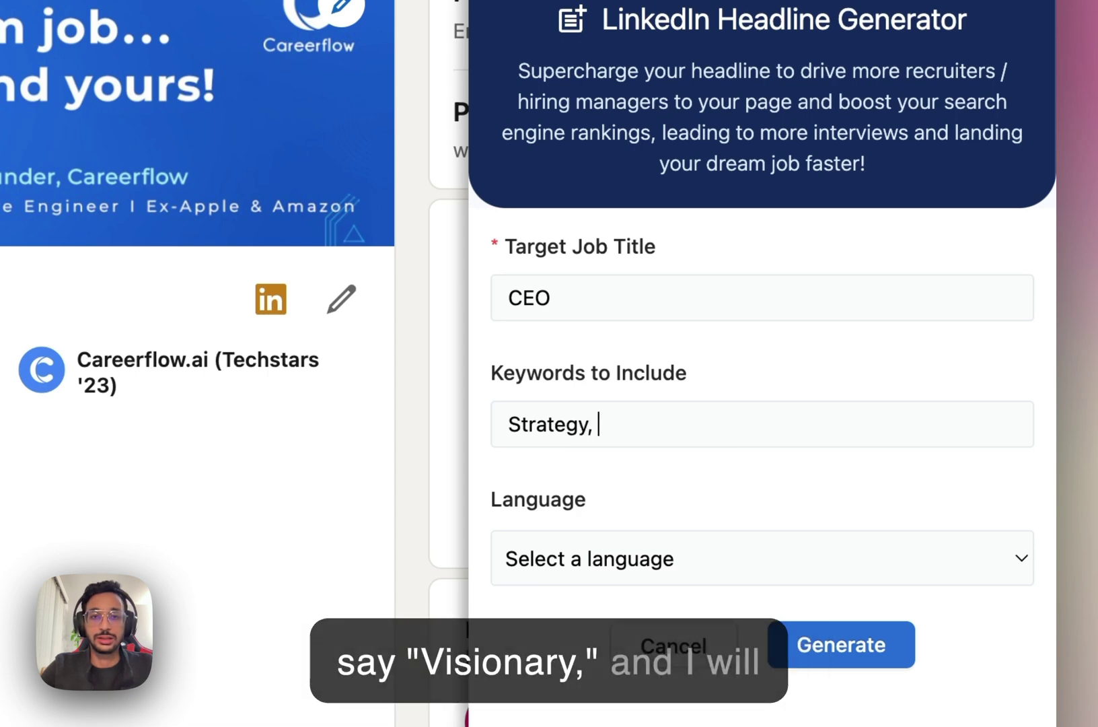
type(" Visionary")
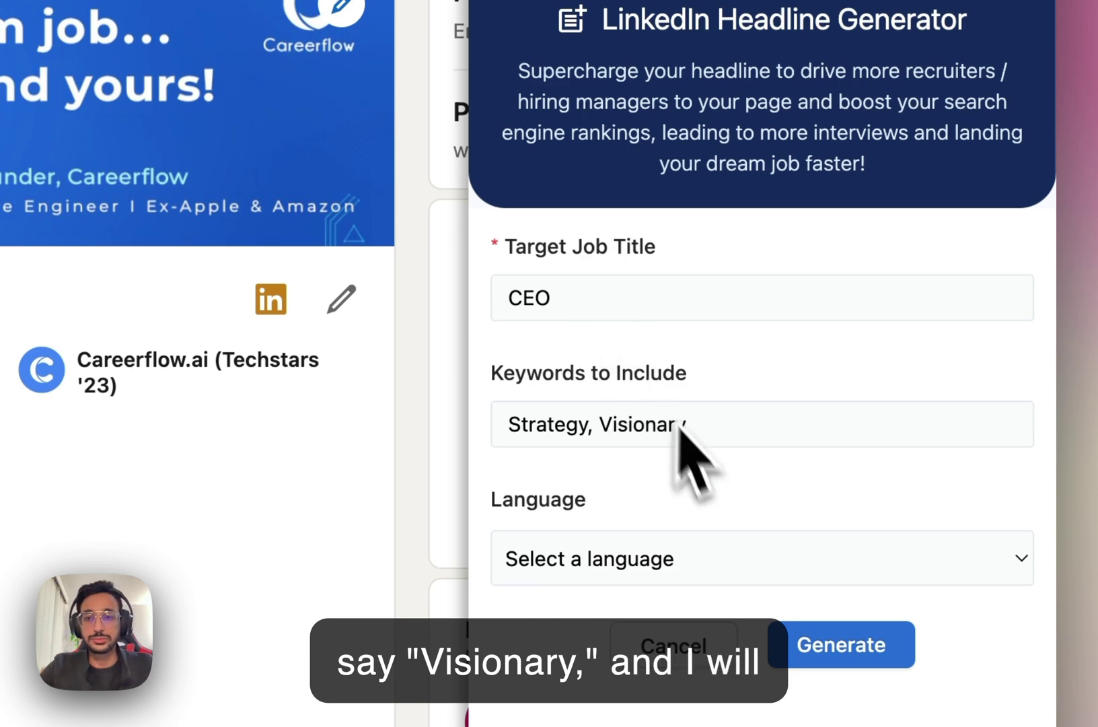
scroll(681, 437, "down", 4)
left_click(706, 407)
left_click(707, 403)
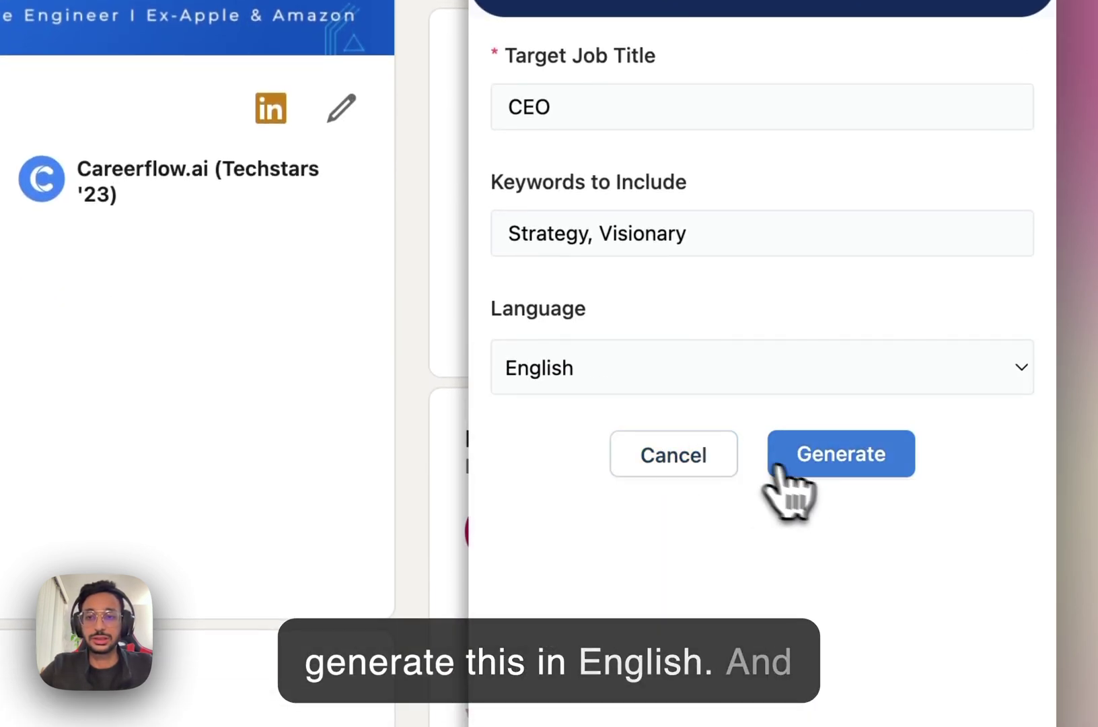
left_click(814, 471)
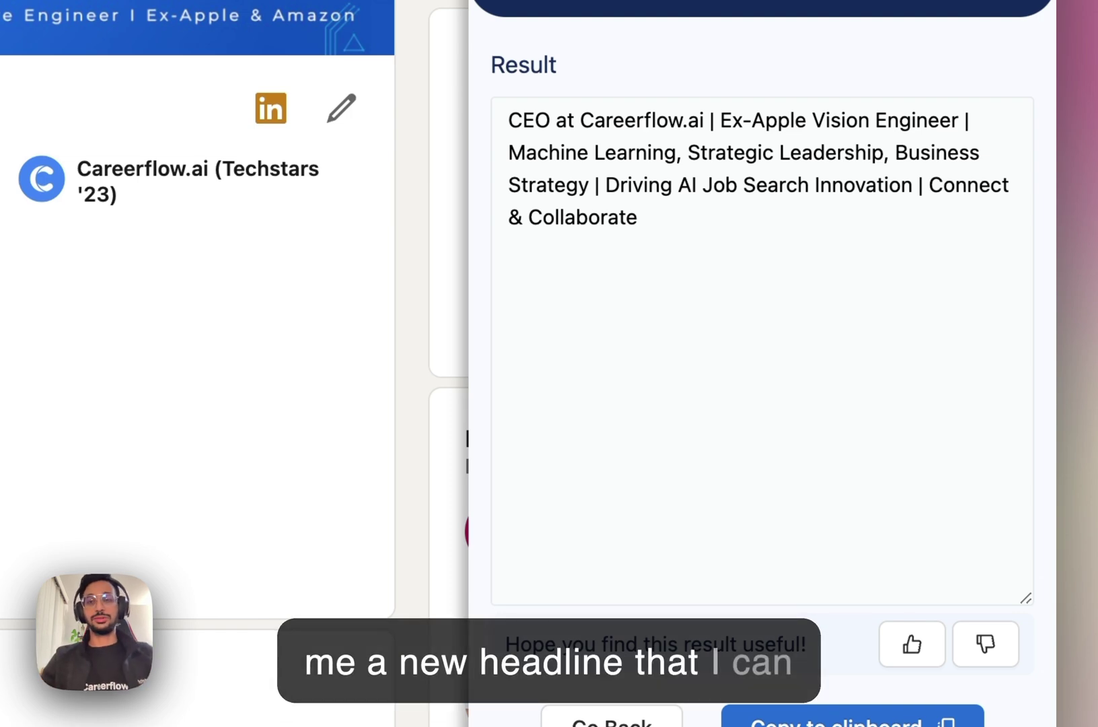
- Review the generated headline, noting its 'Connect & Collaborate' ending, and copy it
left_click(757, 268)
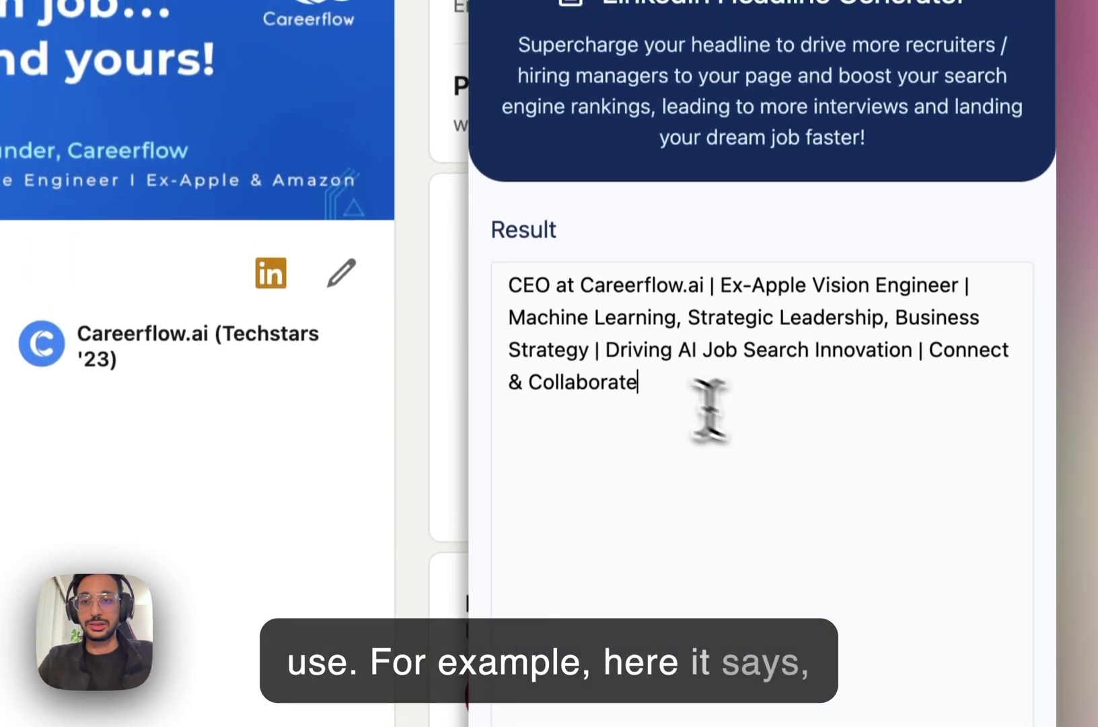
left_click_drag(710, 409, 508, 294)
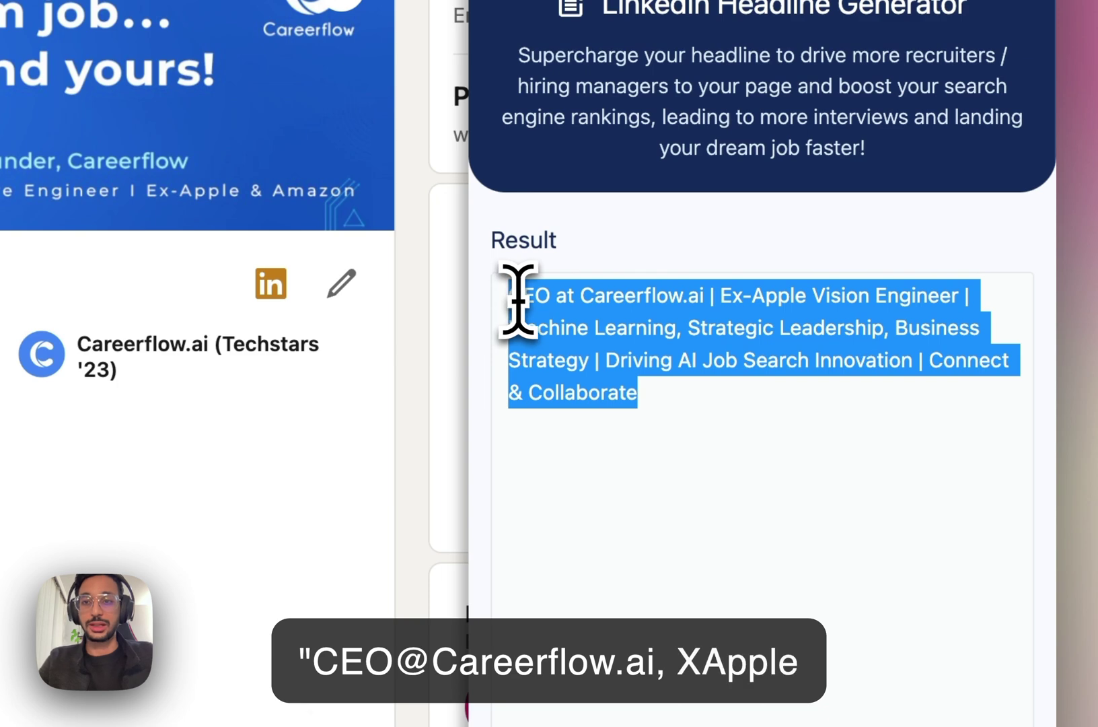
left_click(558, 326)
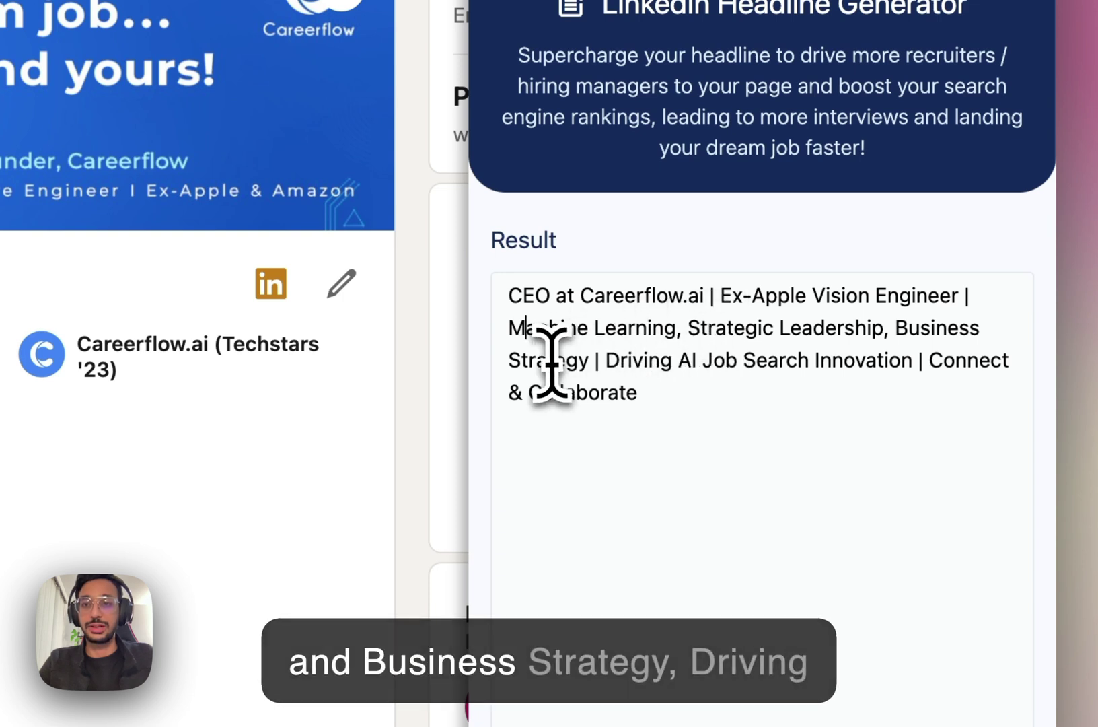
left_click_drag(608, 363, 927, 397)
left_click(926, 401)
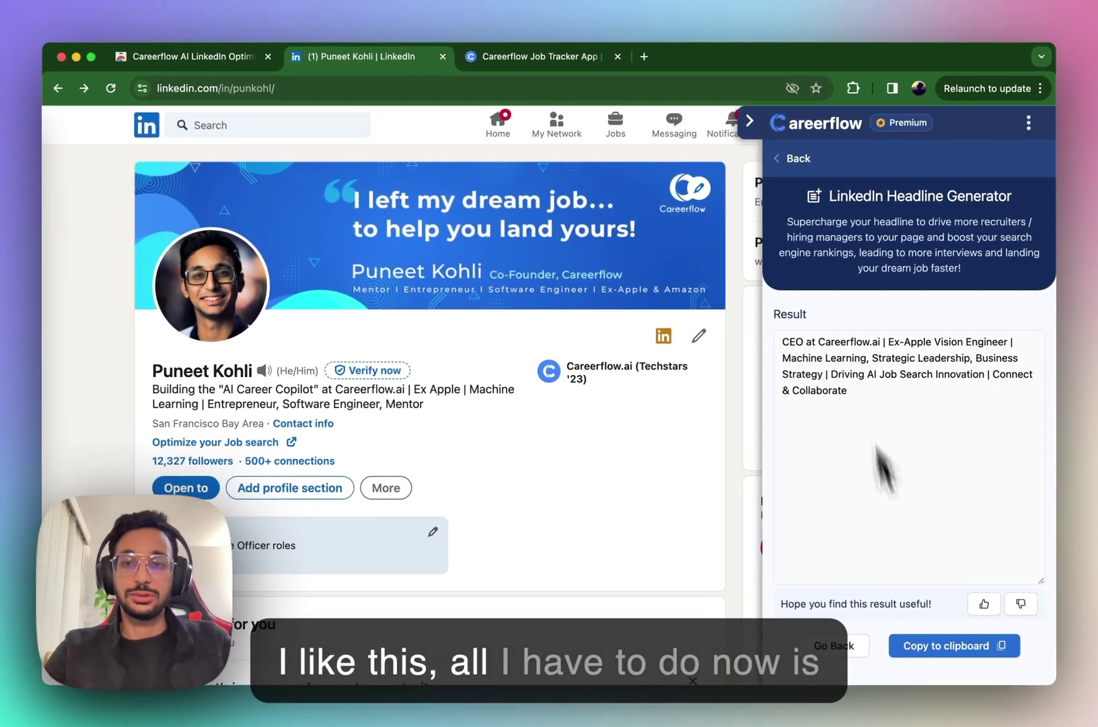
left_click(960, 663)
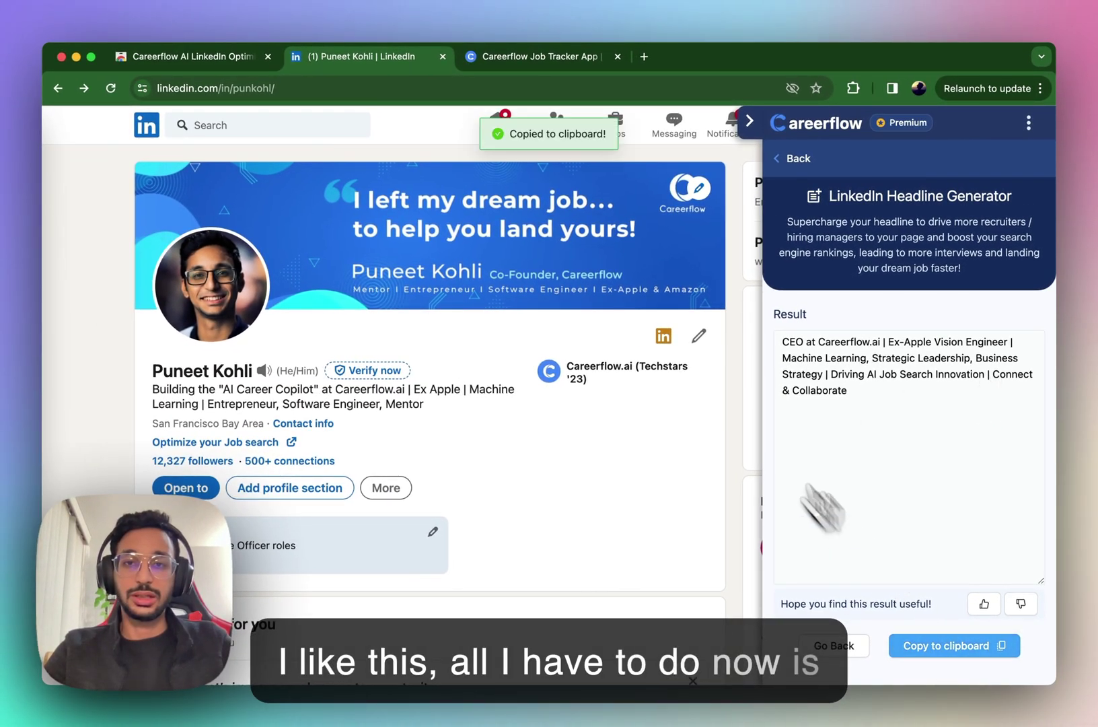
- Collapse the Careerflow side panel and close LinkedIn's Edit intro form
left_click(698, 336)
scroll(538, 390, "down", 6)
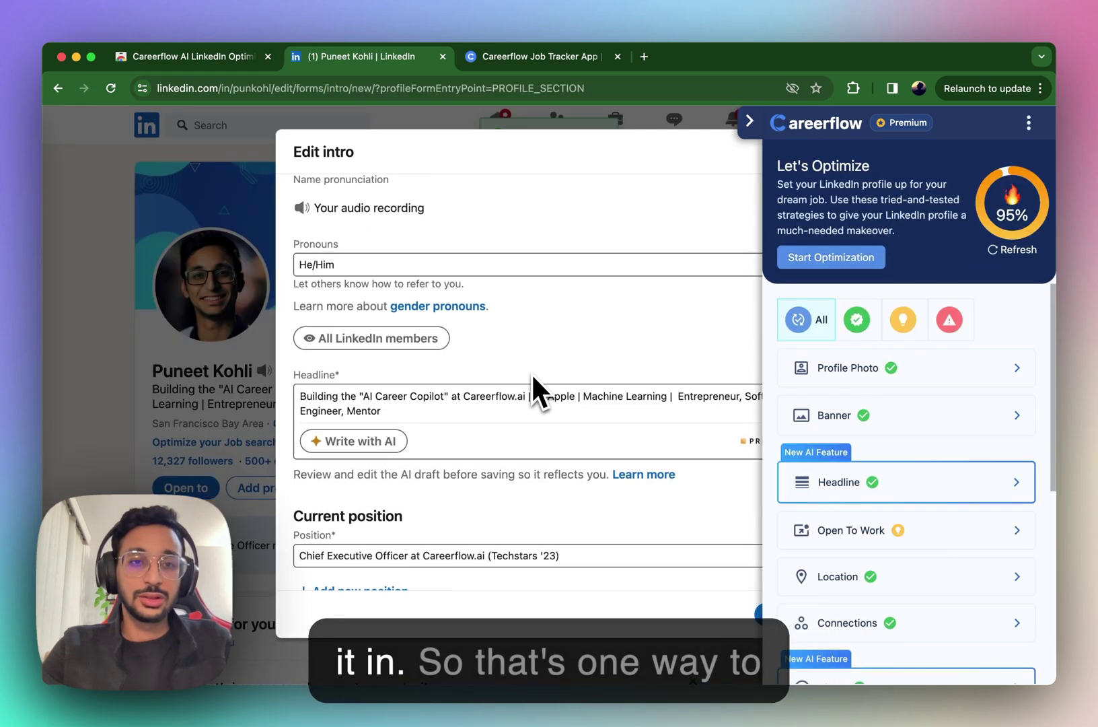
scroll(532, 376, "up", 6)
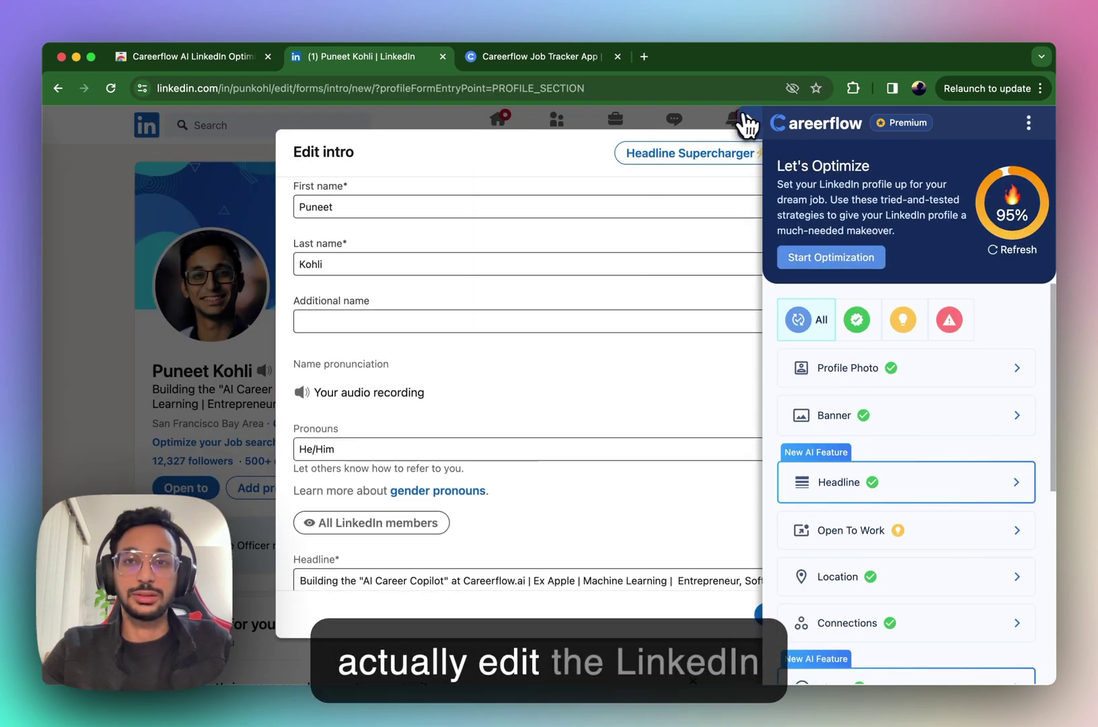
left_click(748, 121)
left_click(789, 149)
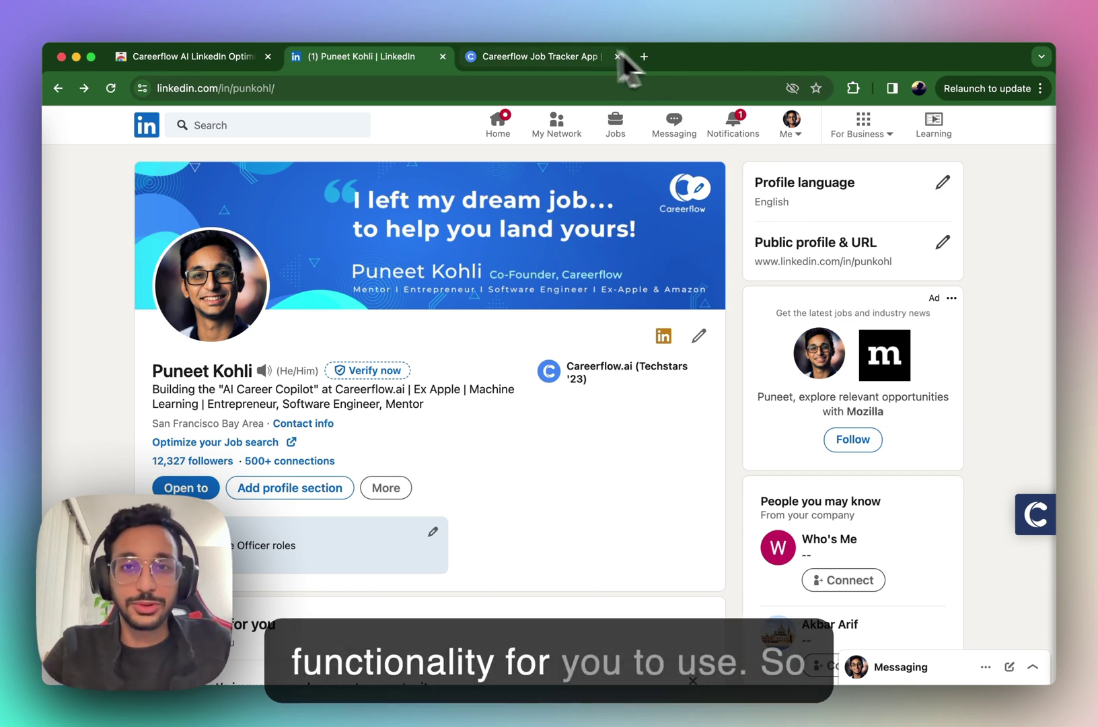
- In the Careerflow web app, open the Linkedin Headline Generator from AI Tools
left_click(575, 55)
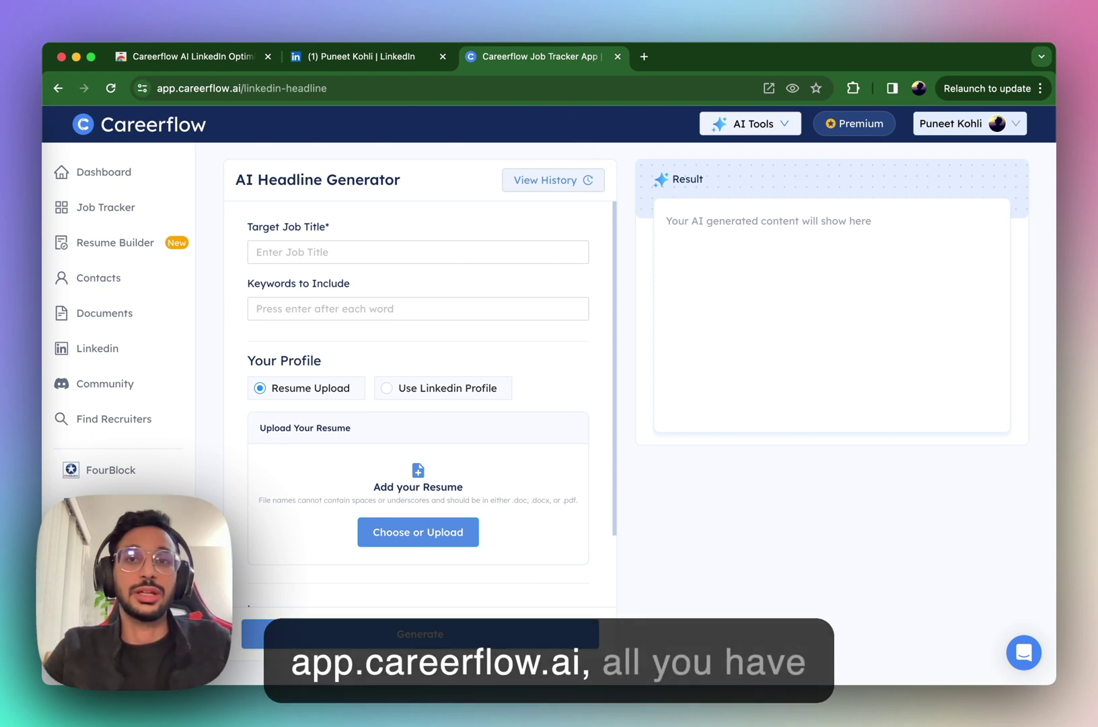
left_click(721, 124)
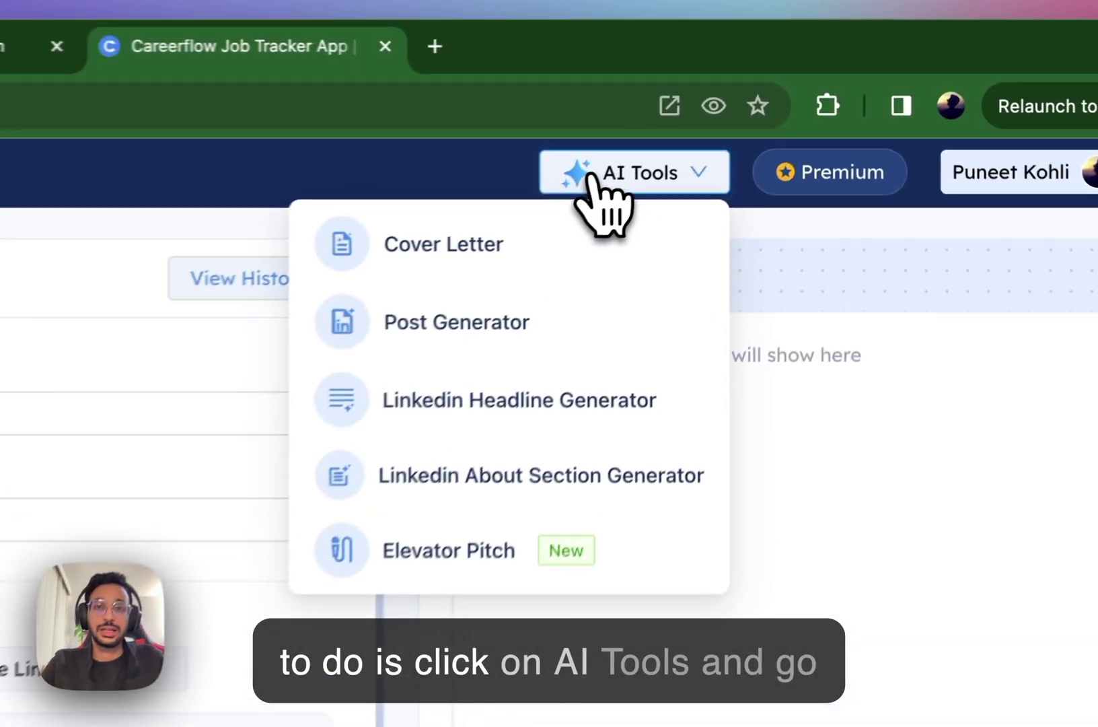
left_click(605, 444)
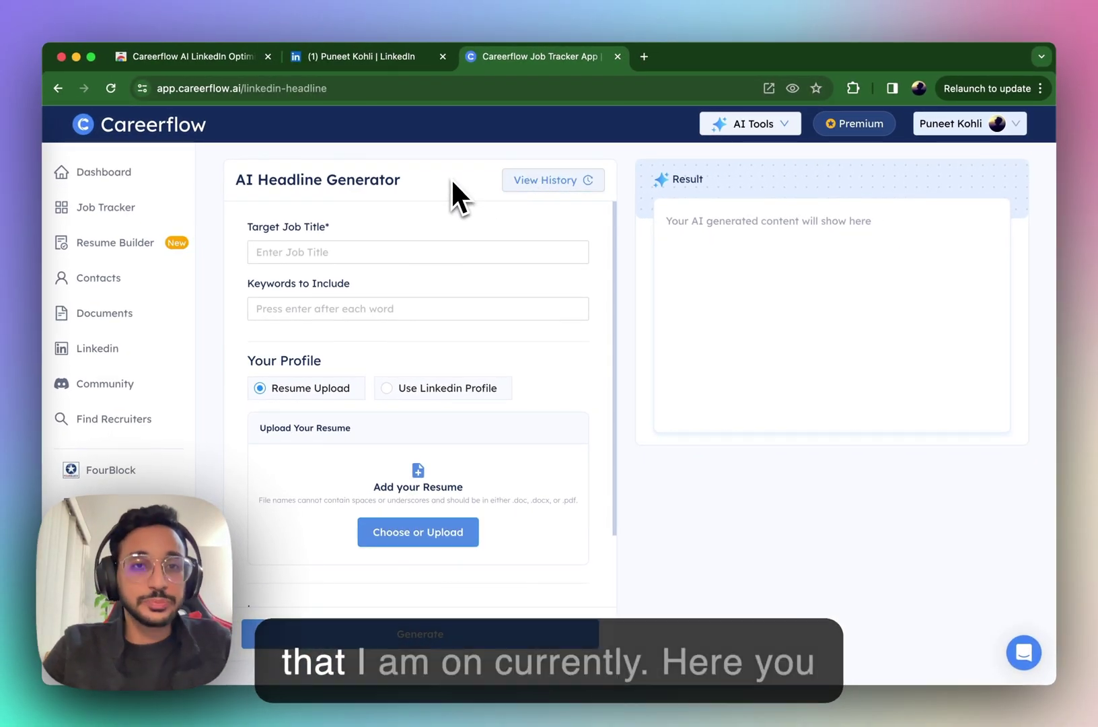
- Enter CEO as the target job title and keep Resume Upload as the source
left_click(443, 249)
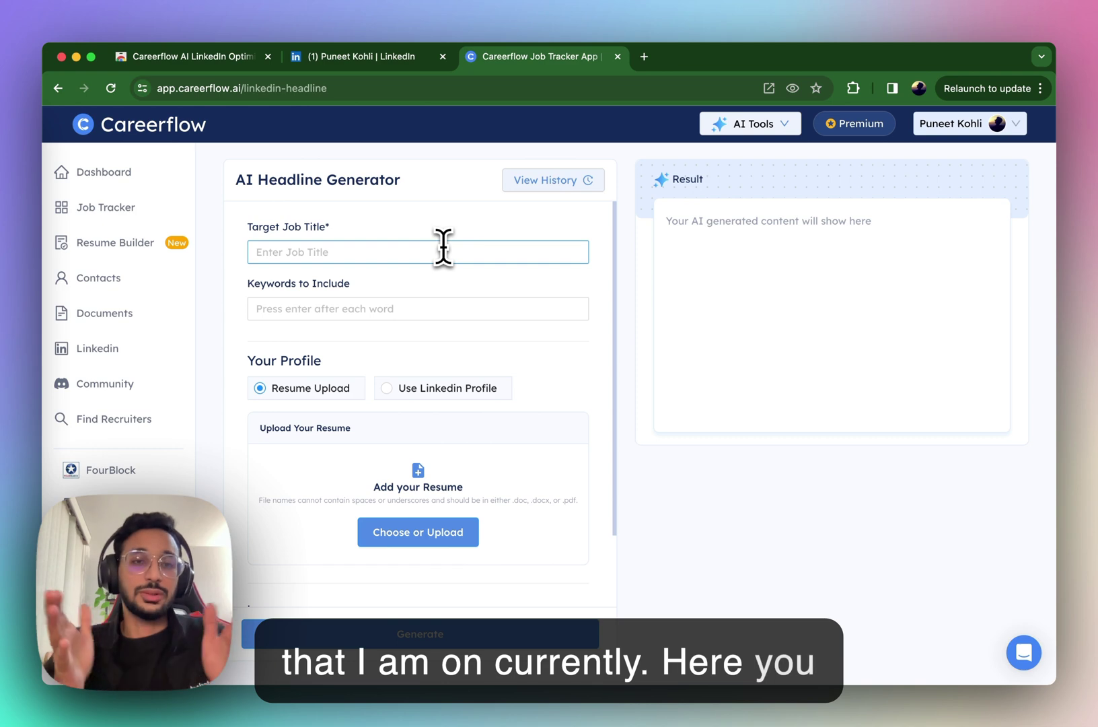
type("CEO")
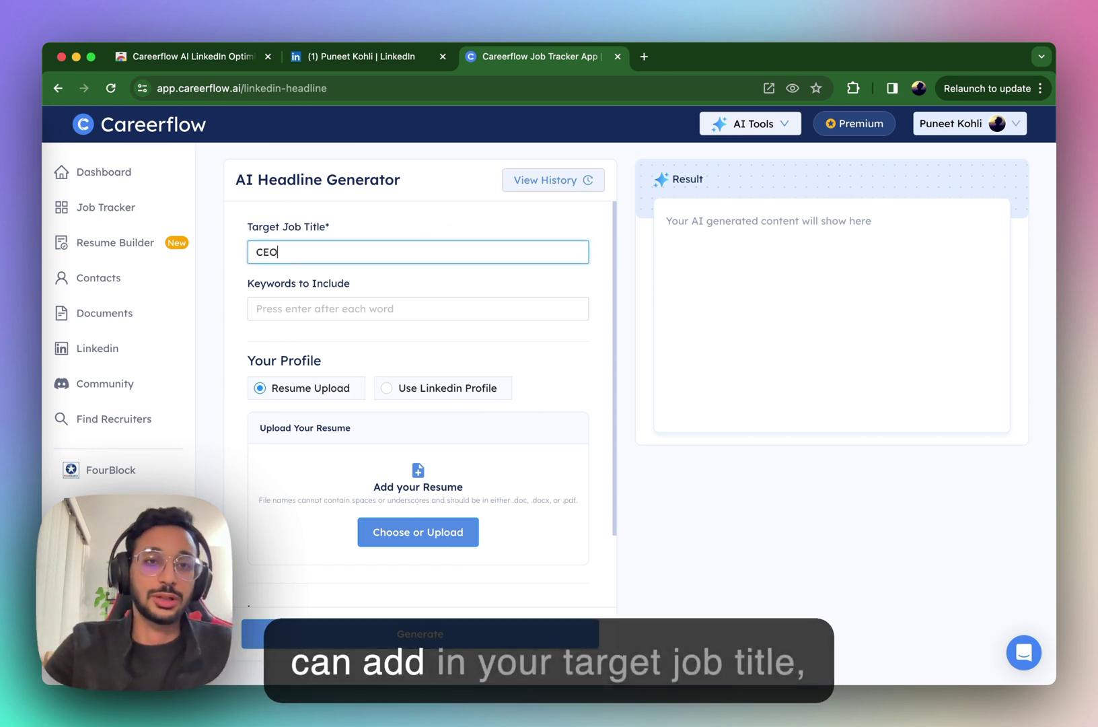
left_click(465, 314)
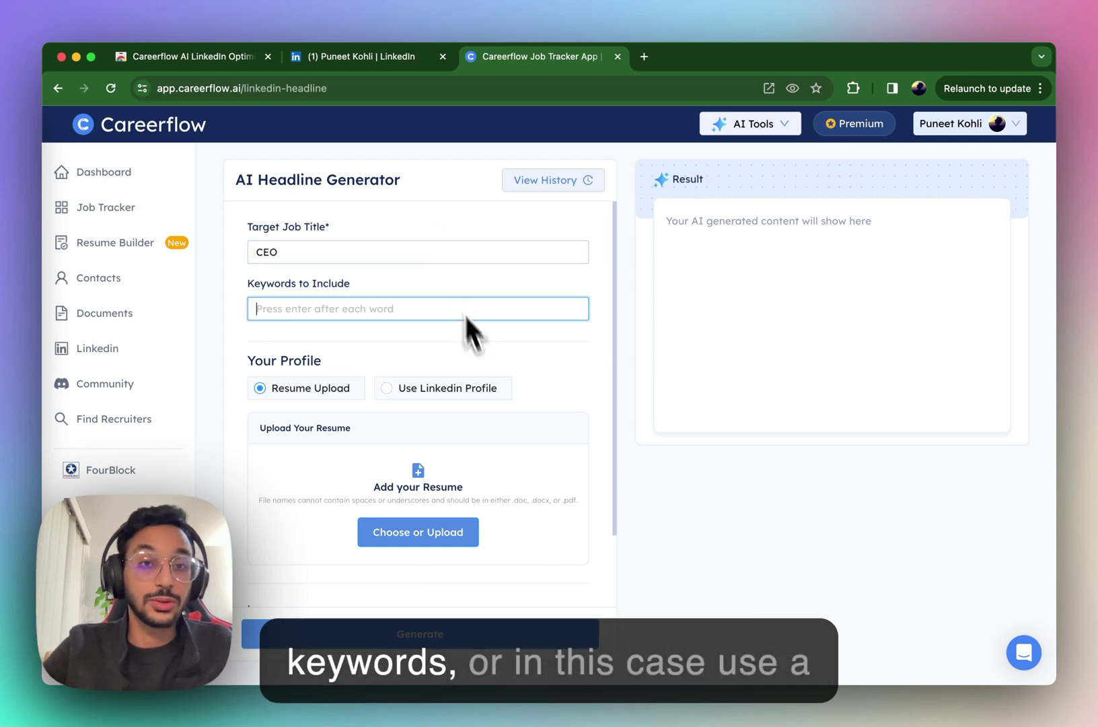
left_click(496, 389)
left_click(357, 388)
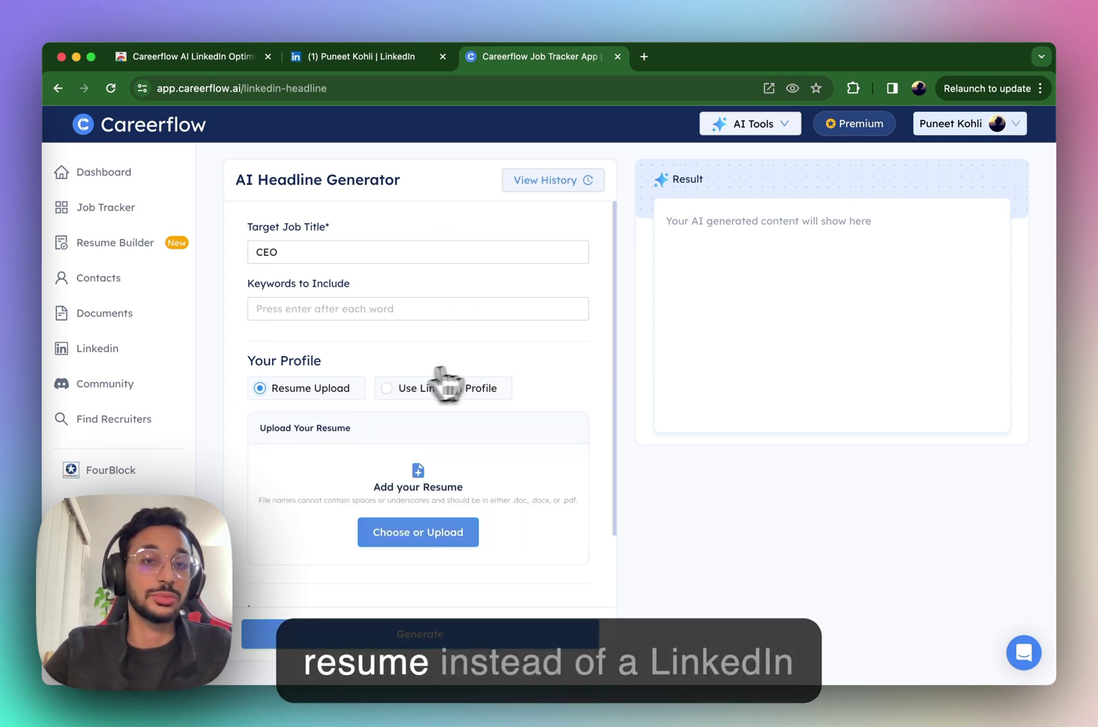
scroll(479, 367, "down", 2)
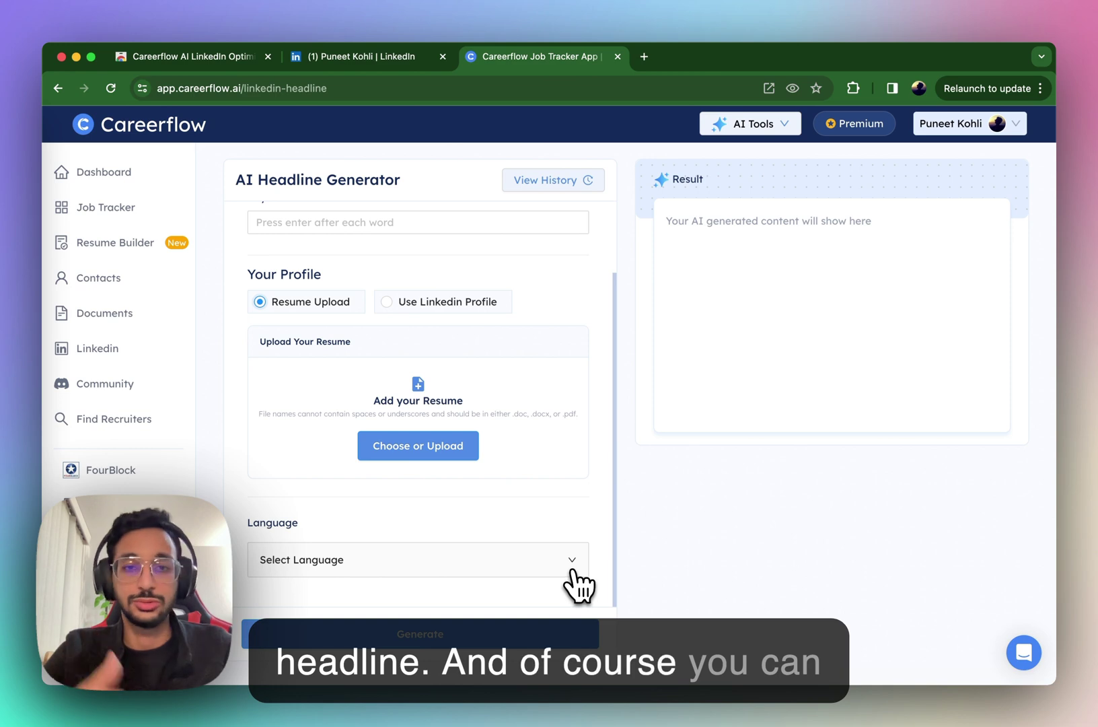
scroll(583, 351, "up", 3)
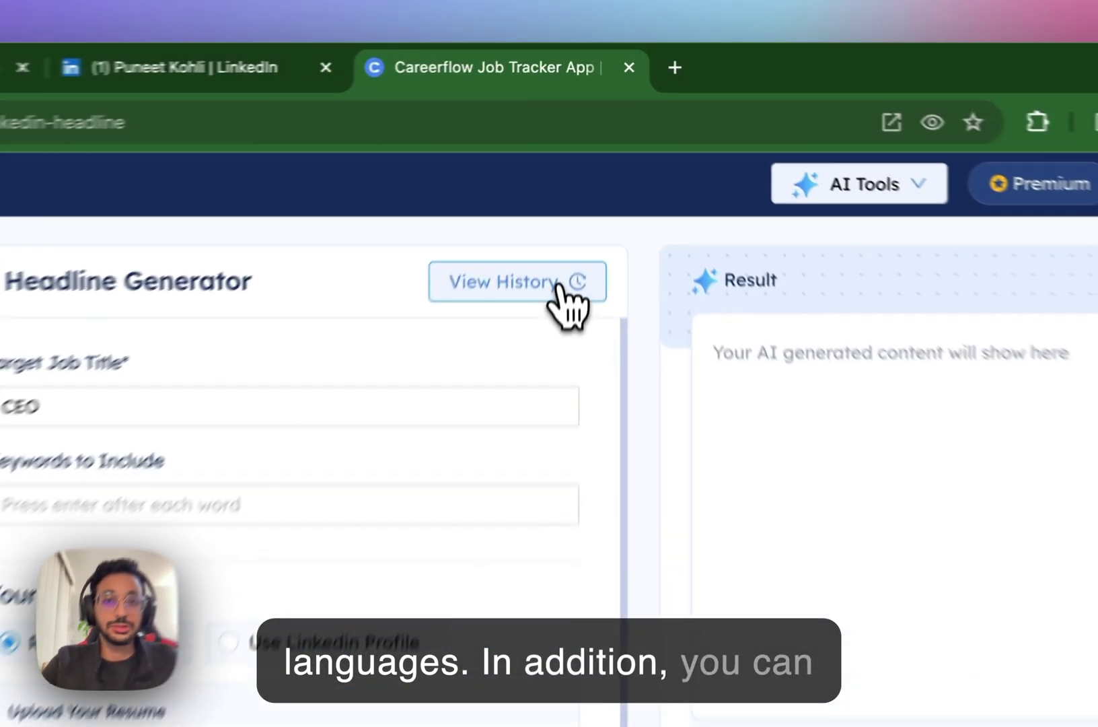
- Open the latest CEO headline from View History and click into its feedback request
left_click(581, 181)
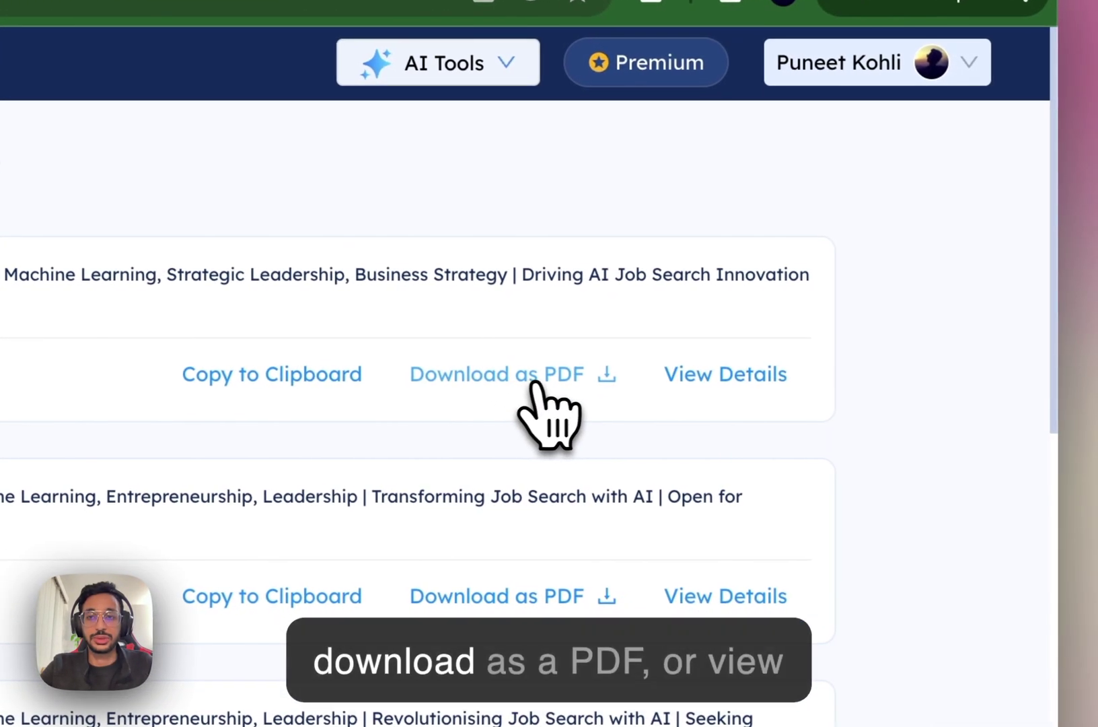
left_click(721, 377)
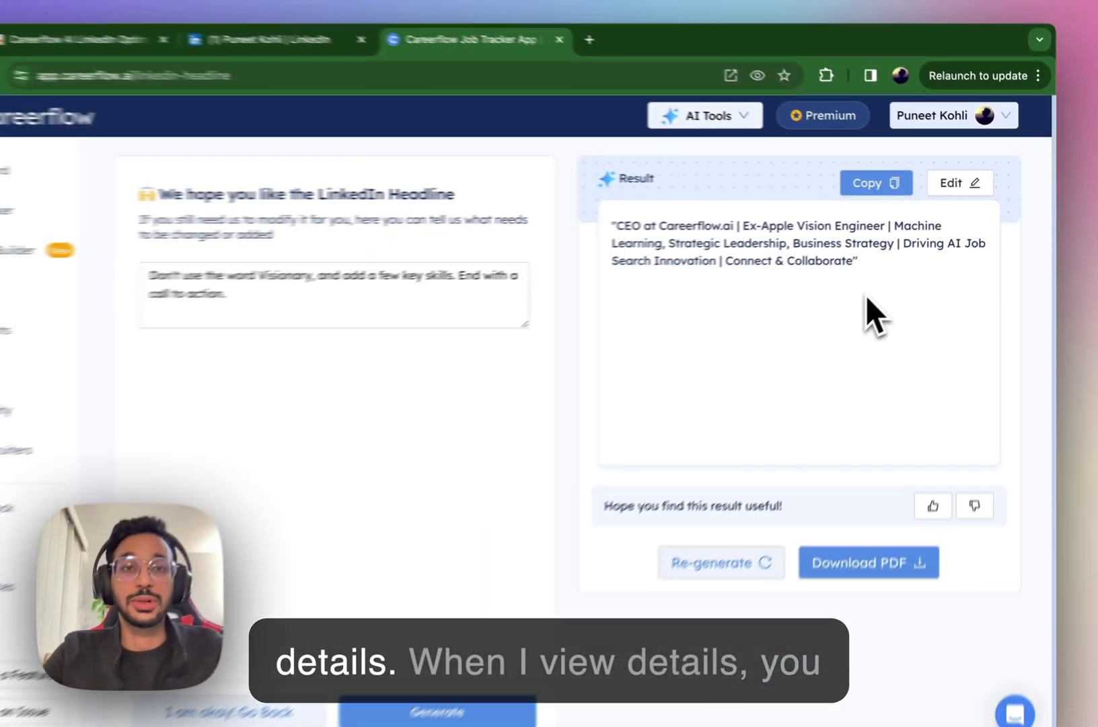
left_click(488, 295)
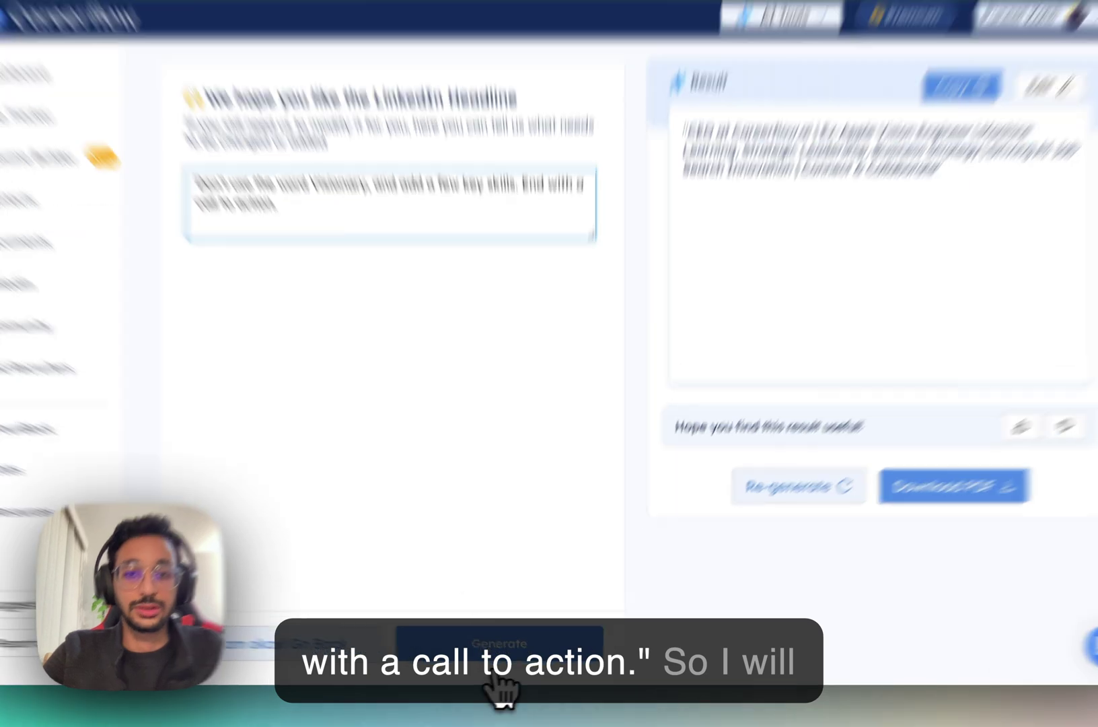
- Regenerate the headline and check the new skills and the 'Let's Connect & Innovate Together' ending
left_click(521, 652)
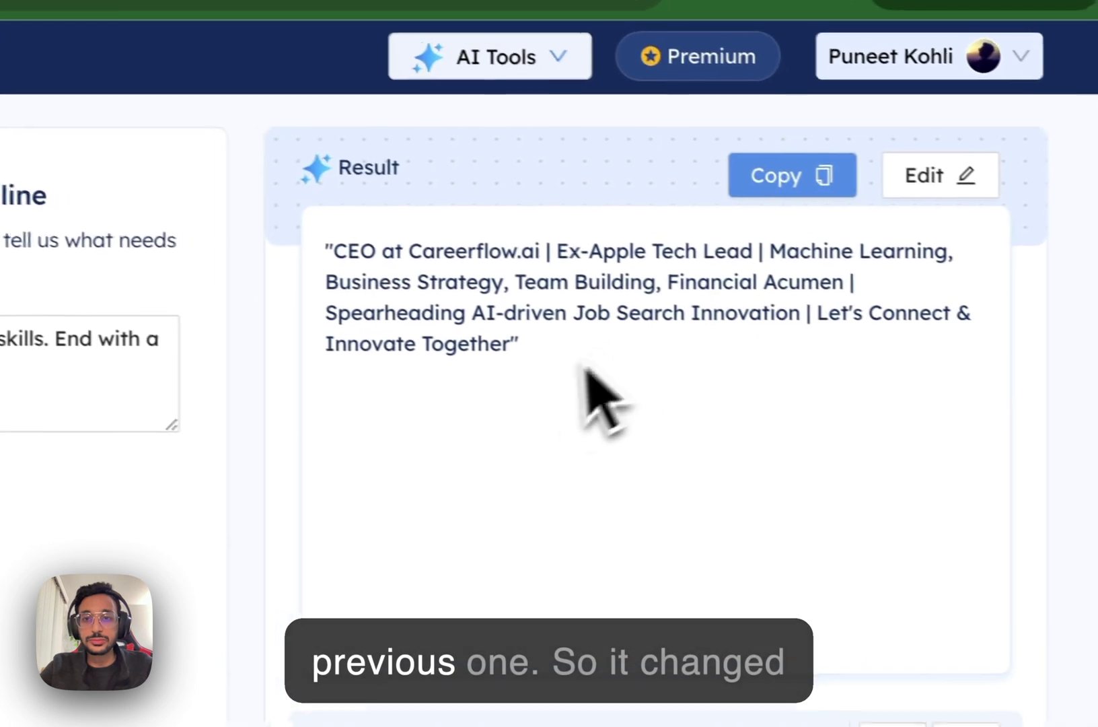
left_click_drag(534, 363, 299, 228)
left_click(399, 294)
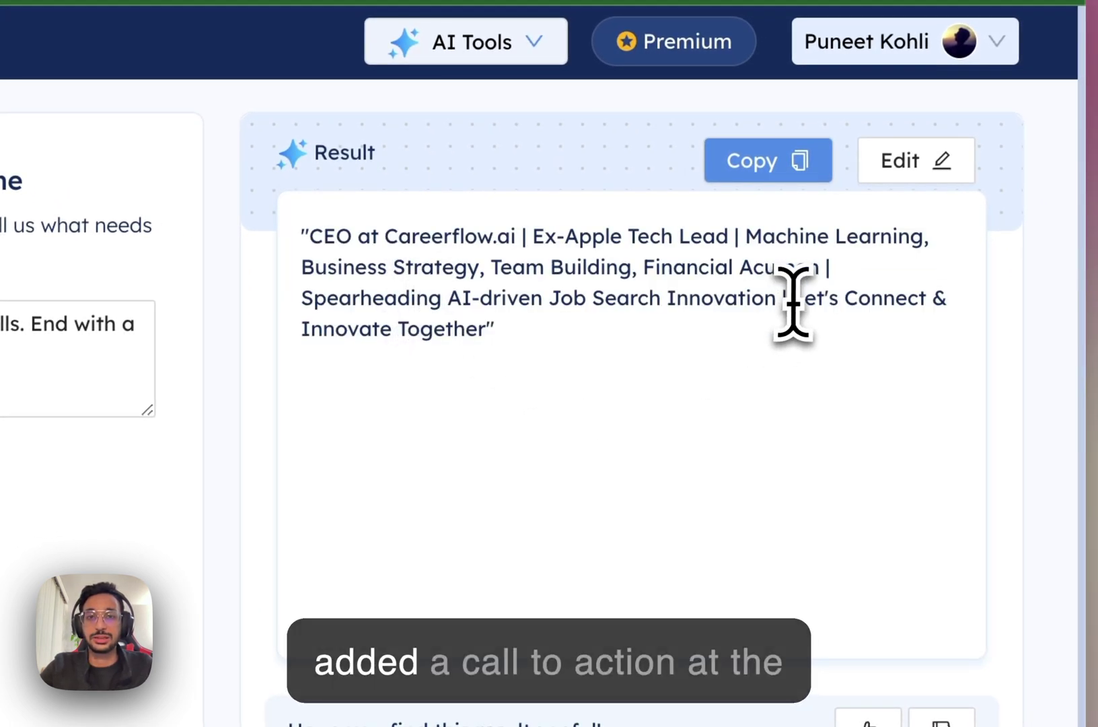
left_click_drag(794, 302, 785, 336)
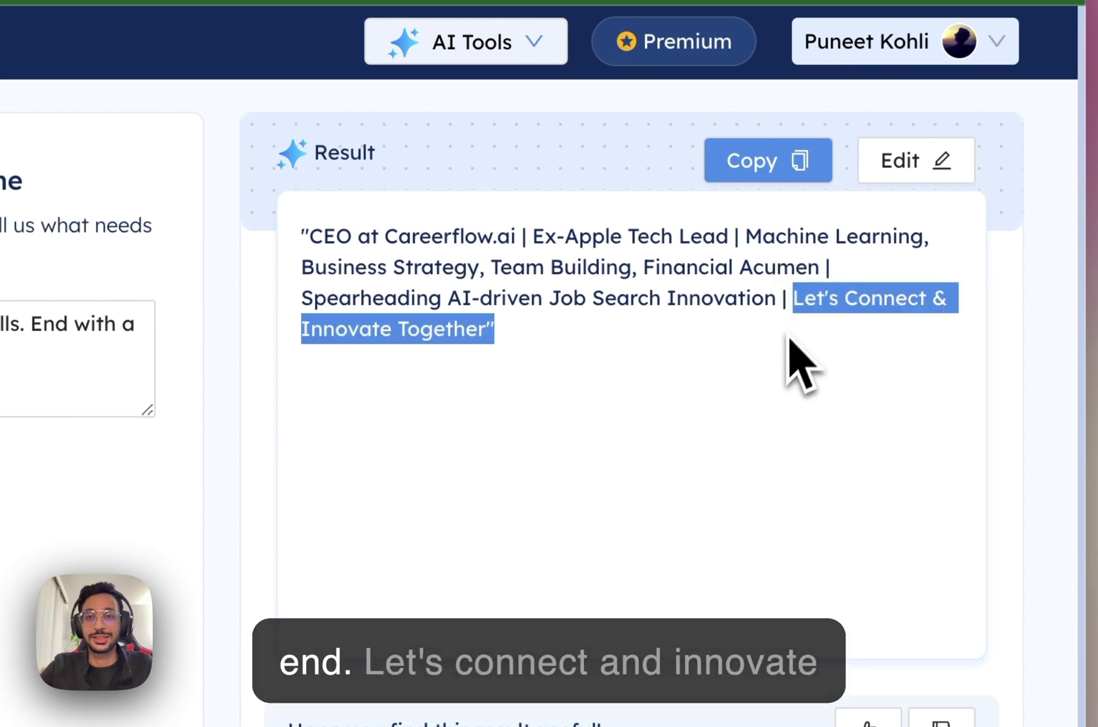
left_click(785, 347)
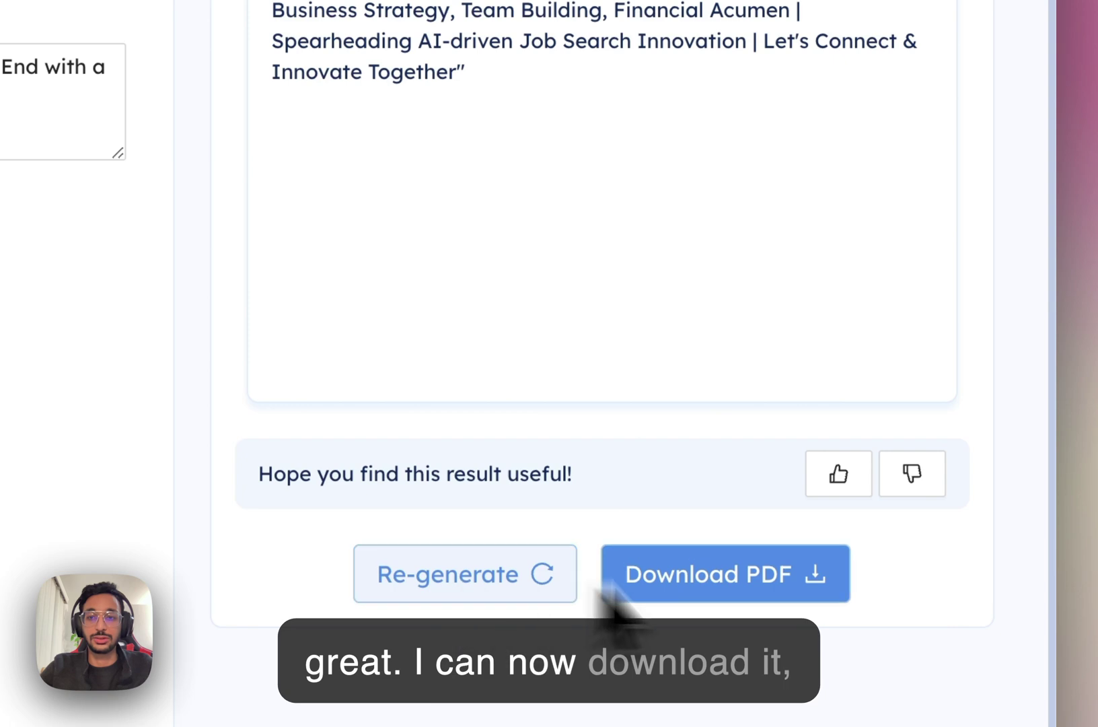
- Edit the result with sample text 'sdafsdfsafsad' and save it
left_click(875, 188)
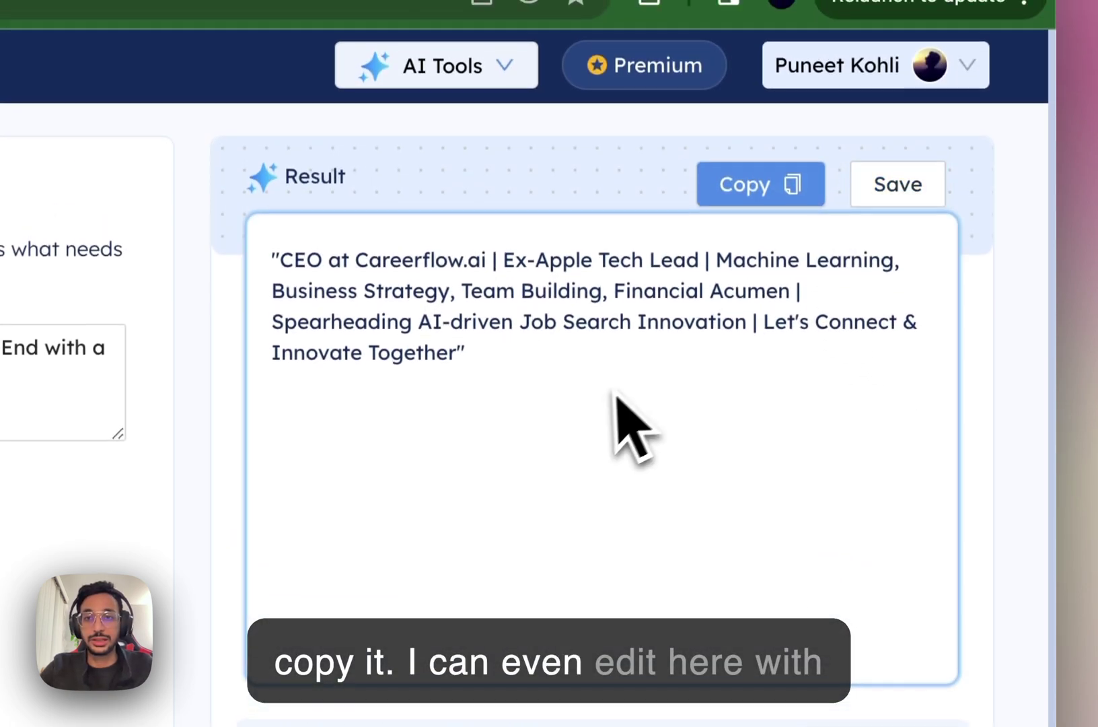
type("sdafsdfsafsad")
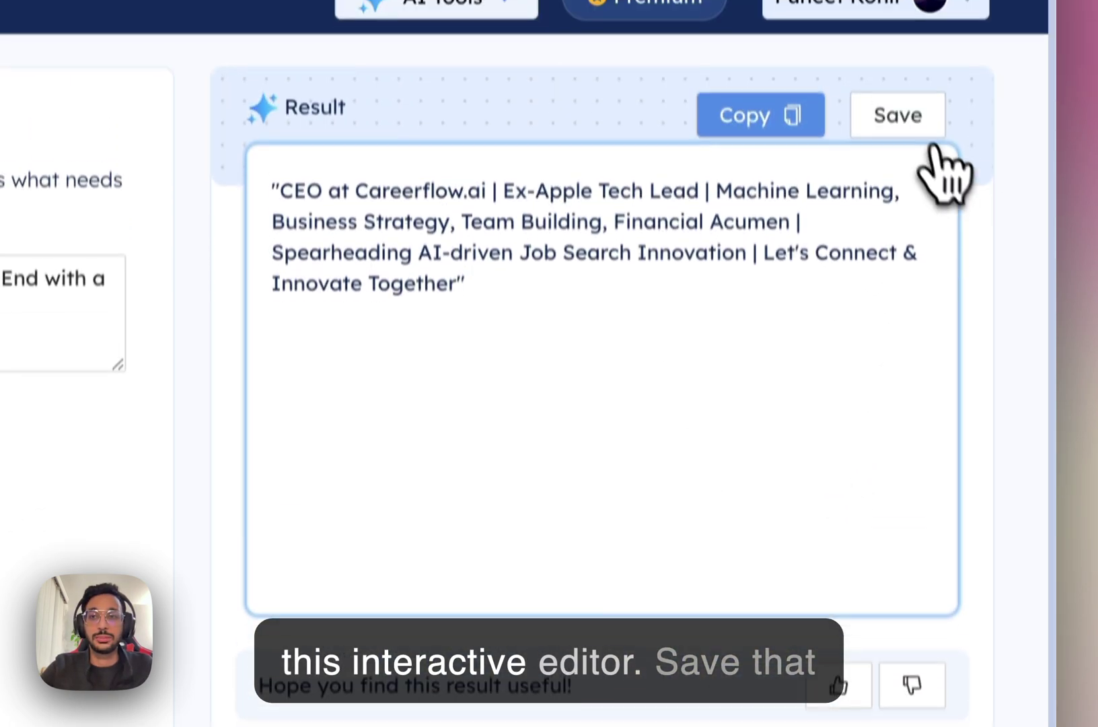
left_click(897, 185)
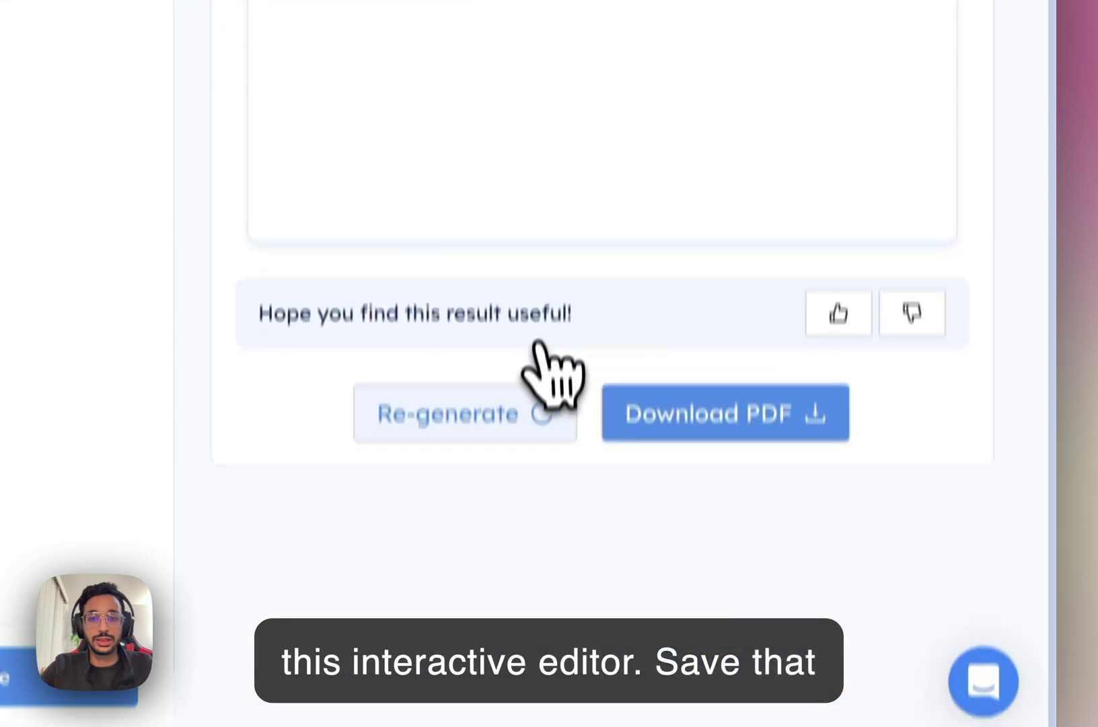